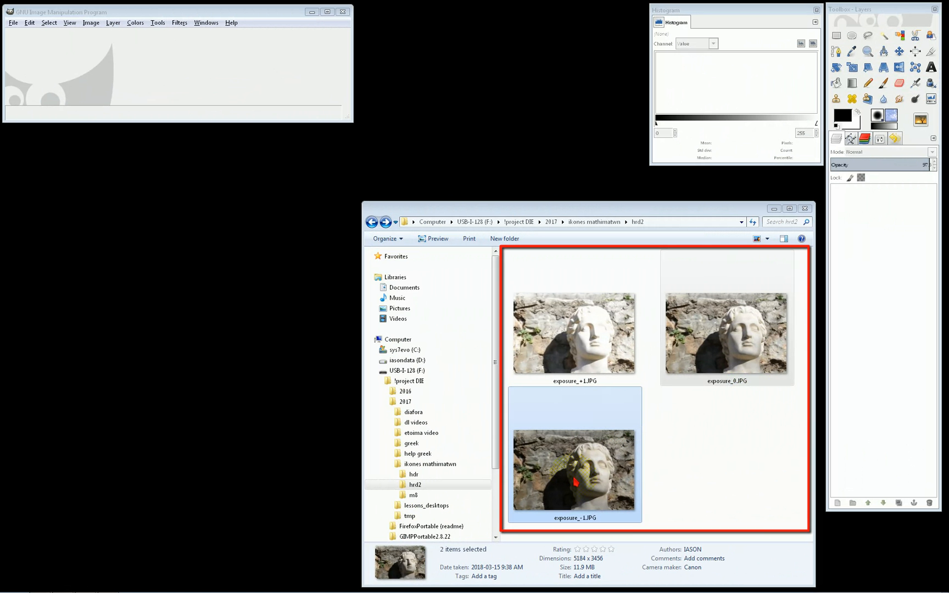
Open exposure_0.JPG in GIMP as its own image, examine it with its histogram, and close it
{"action": "left_click_drag", "start_coordinate": [574, 477], "coordinate": [592, 357]}
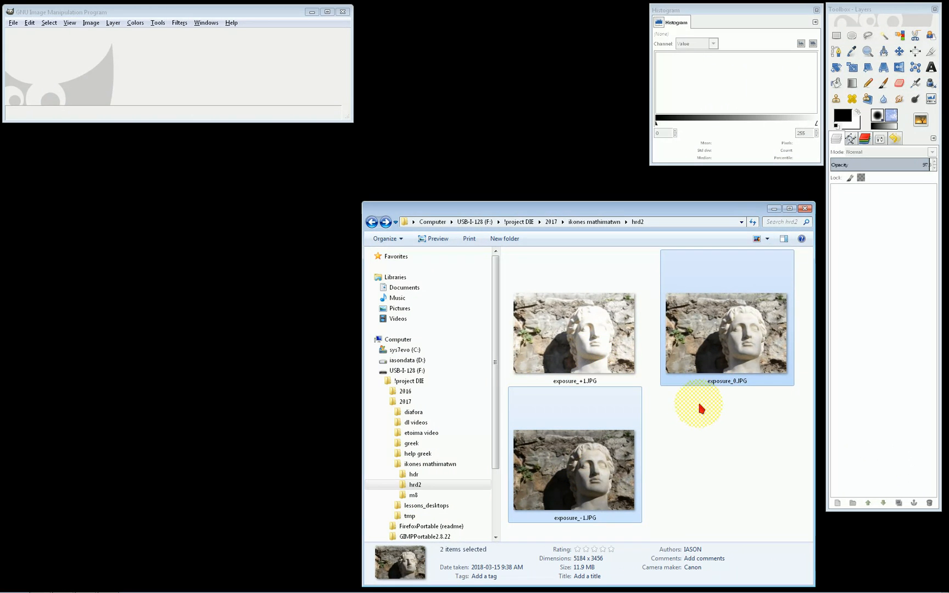
{"action": "left_click", "coordinate": [613, 350]}
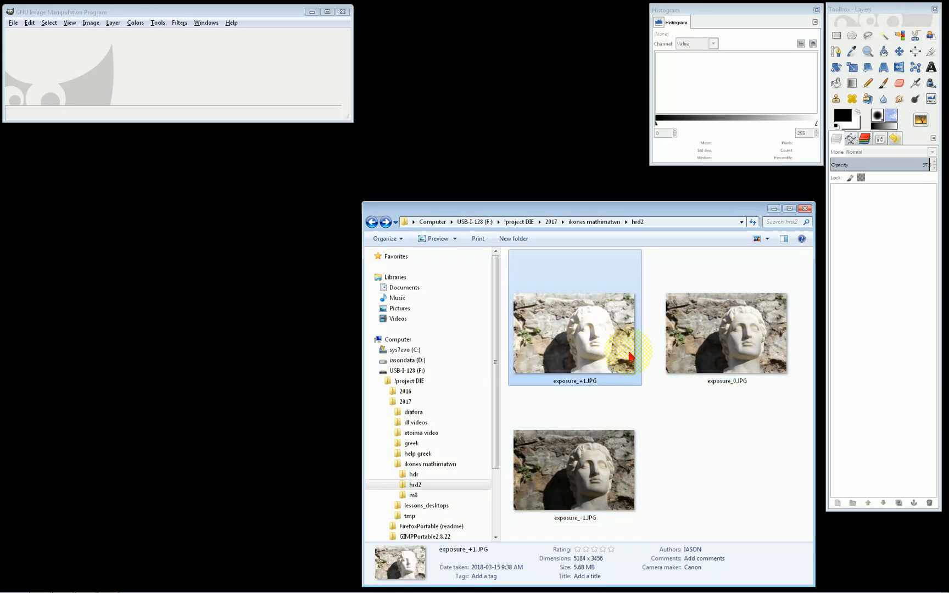
{"action": "left_click", "coordinate": [719, 335]}
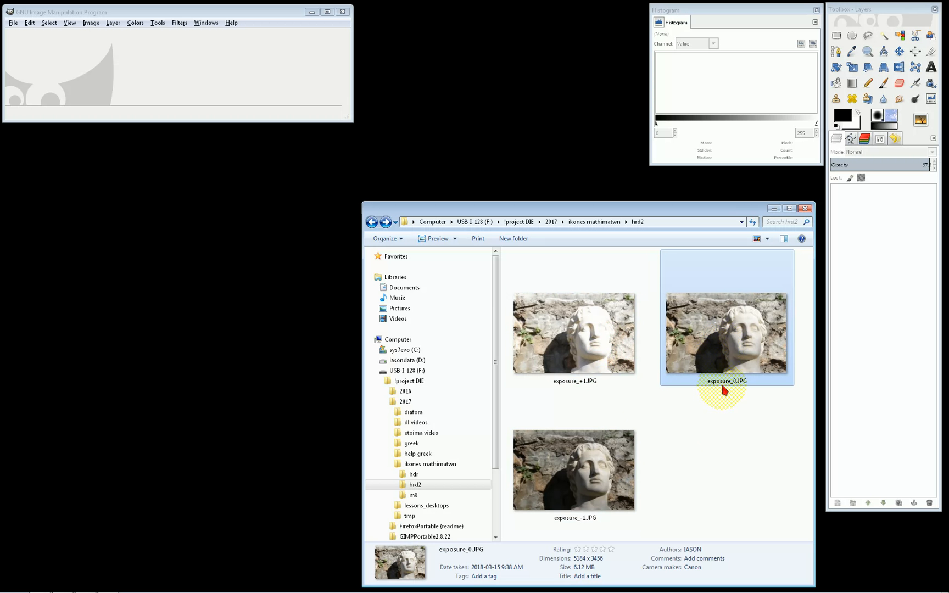
{"action": "left_click_drag", "start_coordinate": [739, 341], "coordinate": [275, 89]}
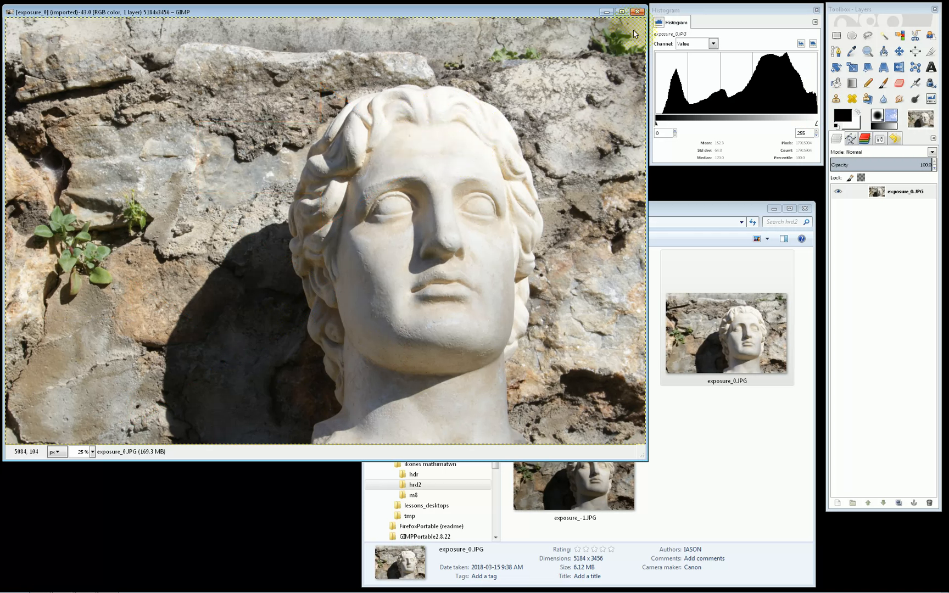
{"action": "left_click", "coordinate": [637, 12]}
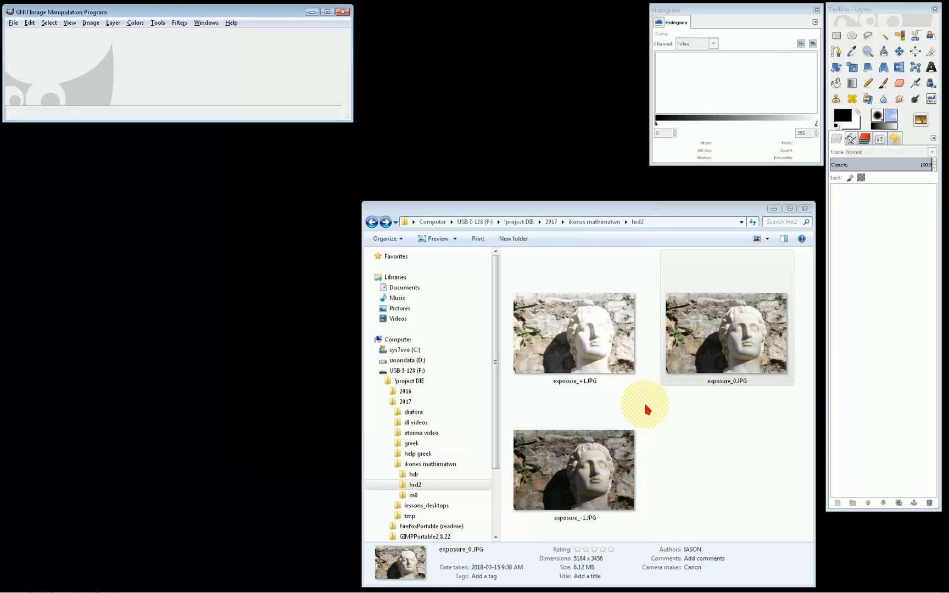
View the camera details of exposure_-1.JPG in its file properties to check the exposure bias
{"action": "left_click", "coordinate": [578, 484]}
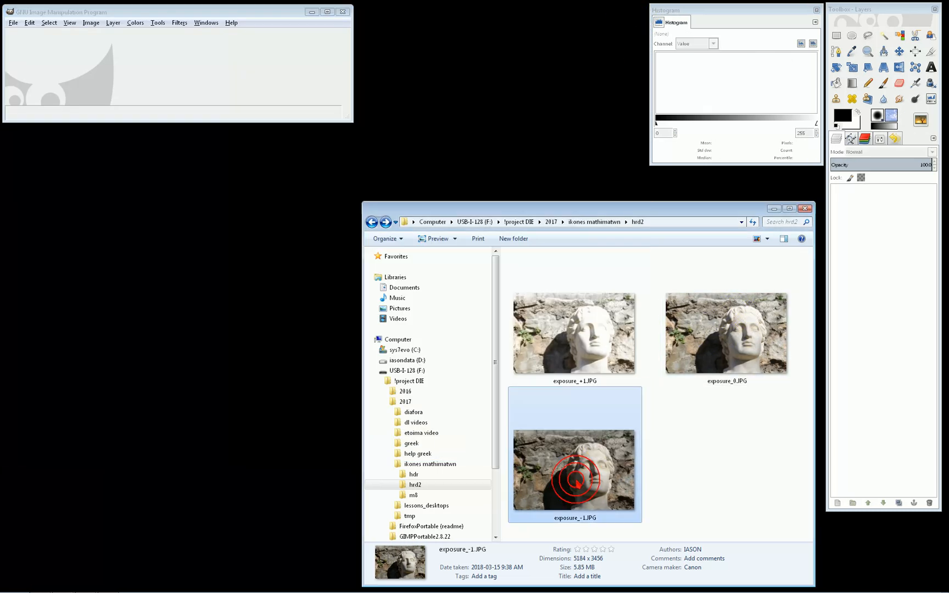
{"action": "right_click", "coordinate": [579, 473]}
{"action": "left_click", "coordinate": [603, 463]}
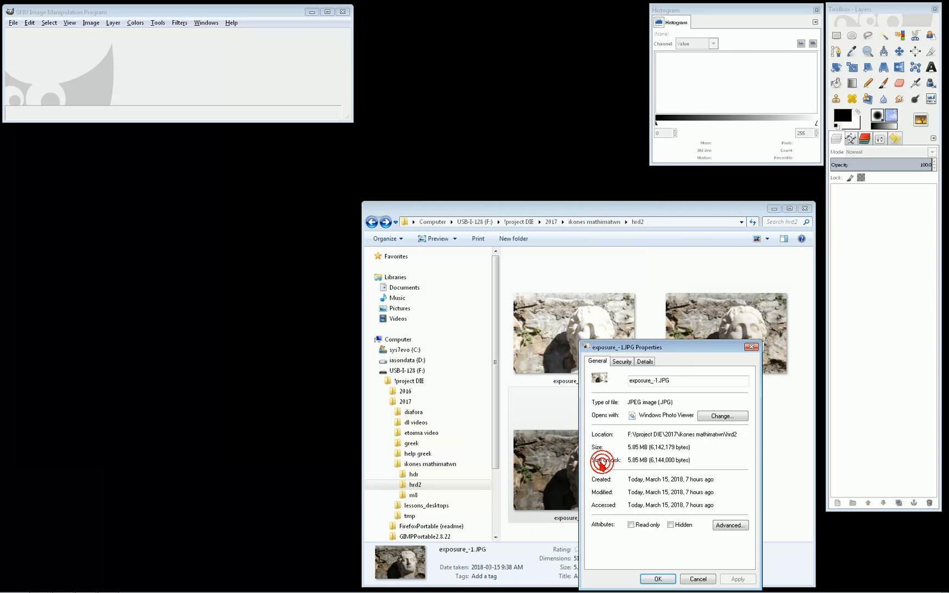
{"action": "left_click", "coordinate": [645, 361]}
{"action": "scroll", "coordinate": [665, 417], "scroll_direction": "down", "scroll_amount": 1}
{"action": "scroll", "coordinate": [665, 417], "scroll_direction": "down", "scroll_amount": 5}
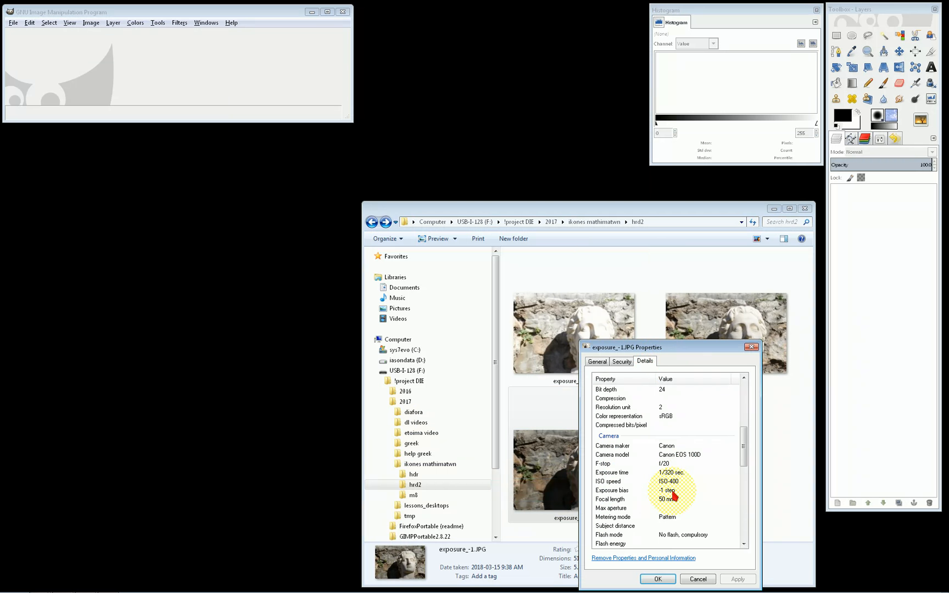
{"action": "key", "text": "Escape"}
Open exposure_-1.JPG and exposure_+1.JPG one after the other to examine each image's histogram, closing each one
{"action": "left_click_drag", "start_coordinate": [586, 490], "coordinate": [269, 81]}
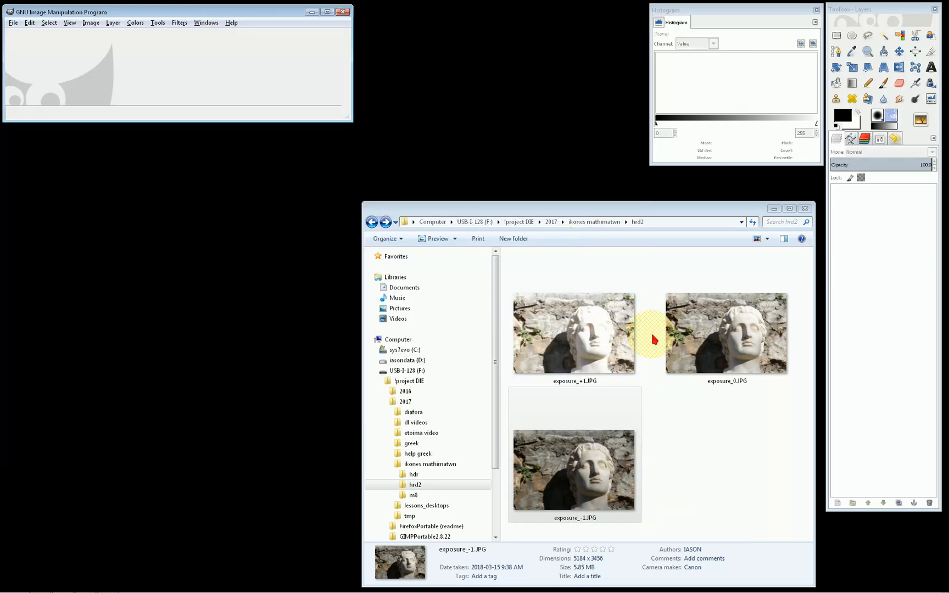
{"action": "left_click_drag", "start_coordinate": [590, 329], "coordinate": [283, 103]}
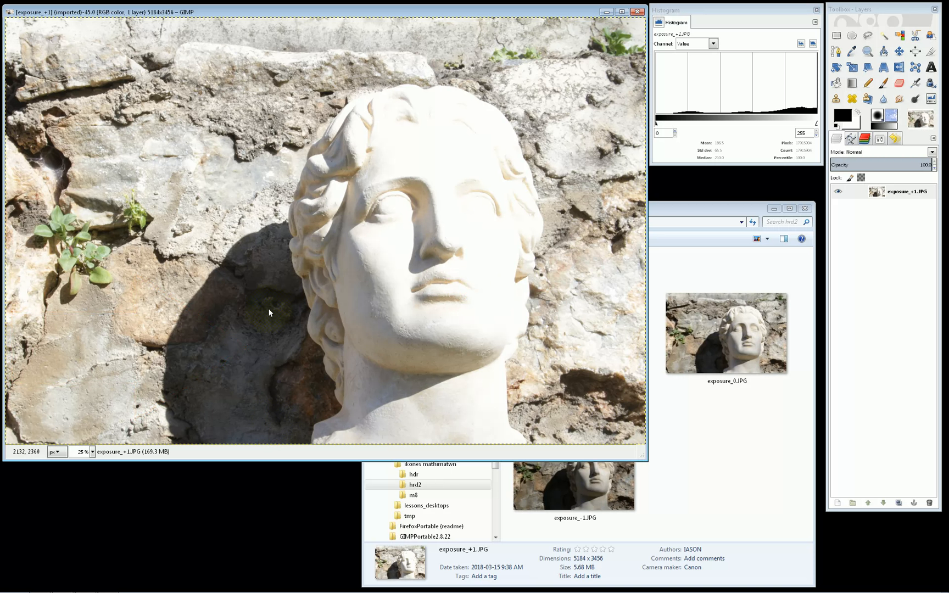
{"action": "left_click", "coordinate": [637, 10]}
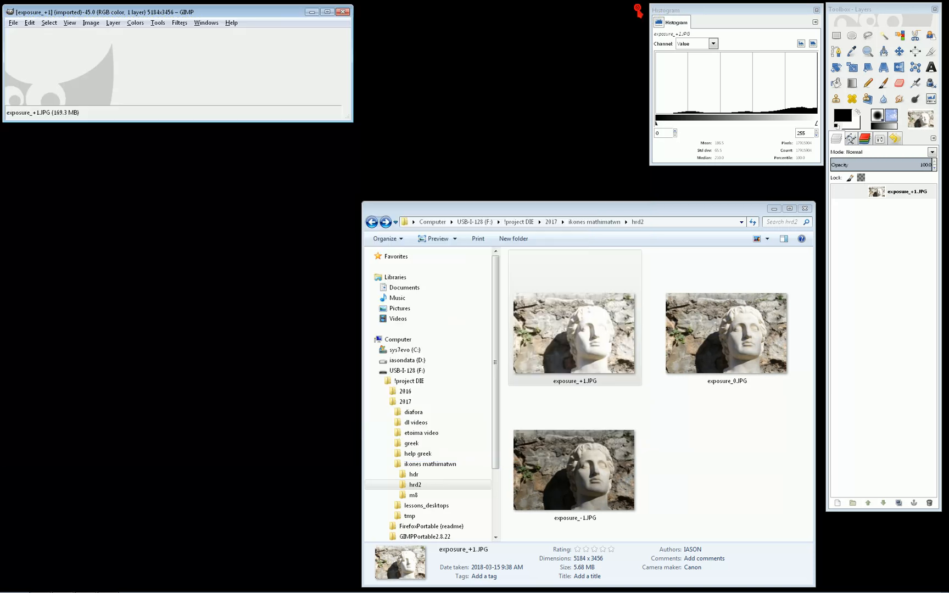
Open exposure_+1.JPG in GIMP and add exposure_0.JPG and exposure_-1.JPG to it as layers
{"action": "left_click_drag", "start_coordinate": [586, 335], "coordinate": [229, 82]}
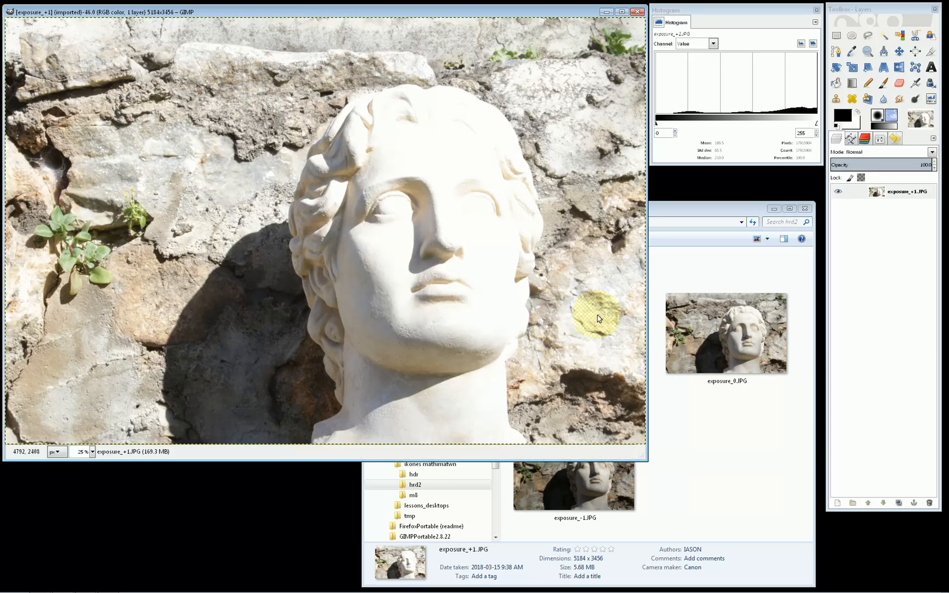
{"action": "left_click", "coordinate": [709, 429]}
{"action": "left_click", "coordinate": [694, 346]}
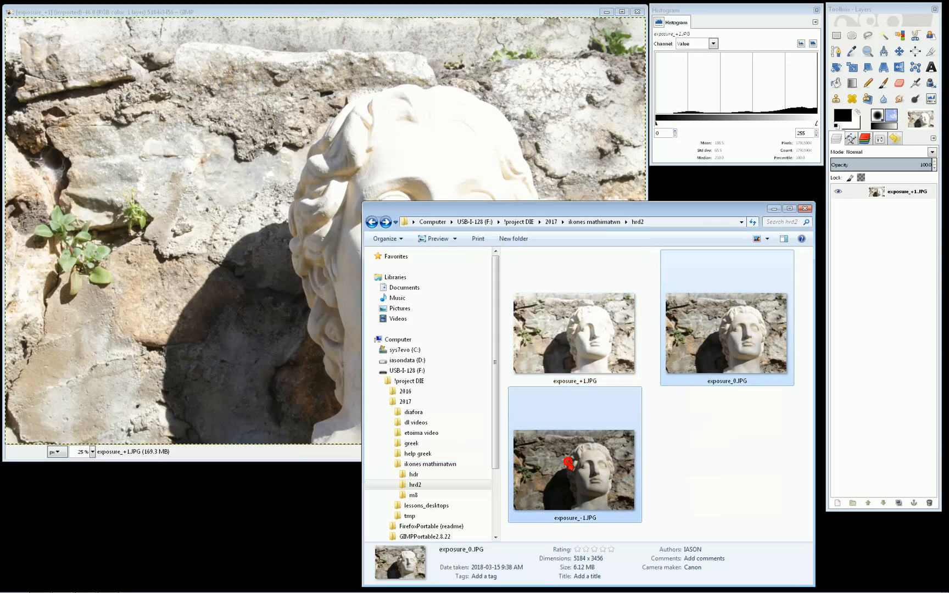
{"action": "left_click_drag", "start_coordinate": [715, 339], "coordinate": [264, 244]}
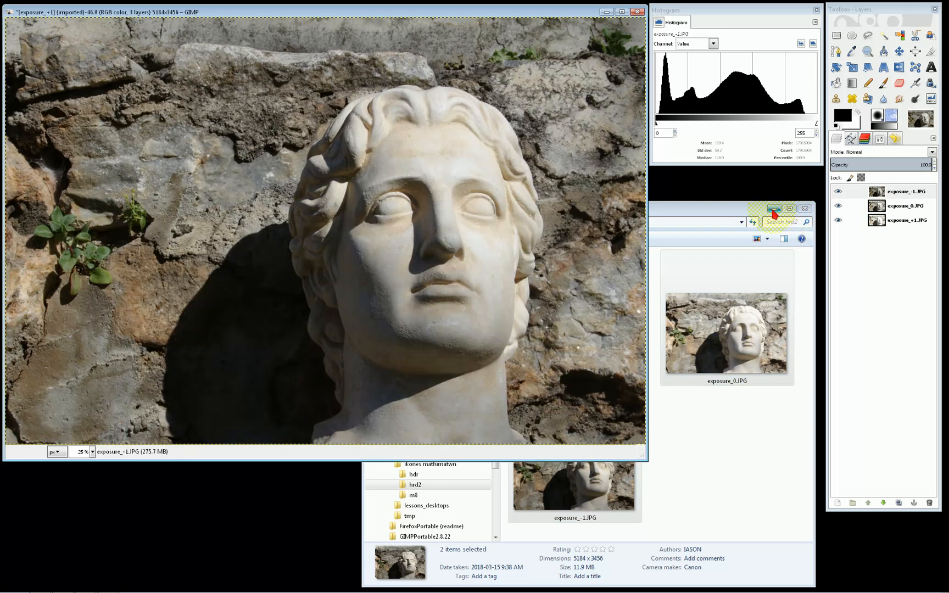
{"action": "left_click", "coordinate": [773, 209]}
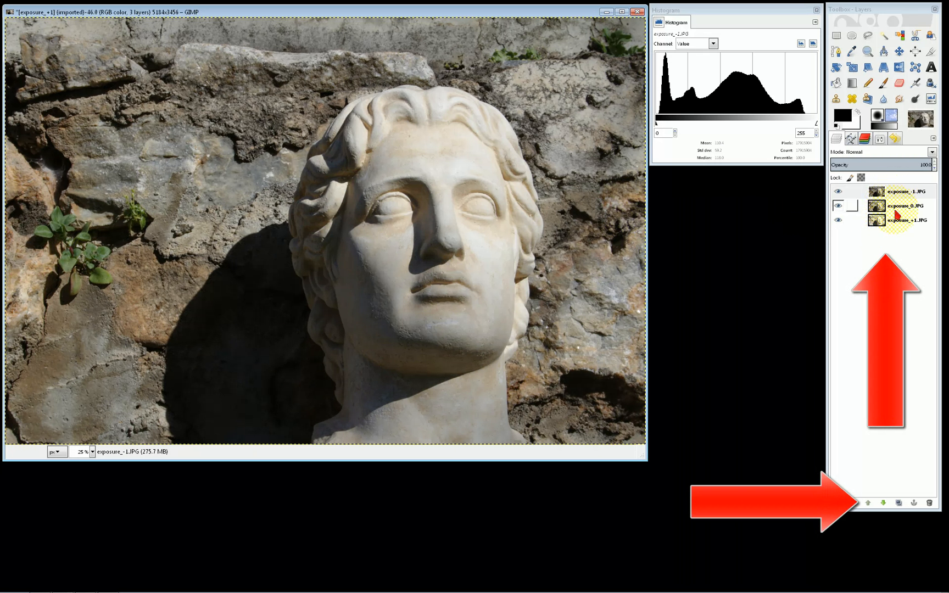
Reorder the layers so exposure_+1.JPG is on top, above exposure_-1.JPG and exposure_0.JPG
{"action": "left_click", "coordinate": [901, 222]}
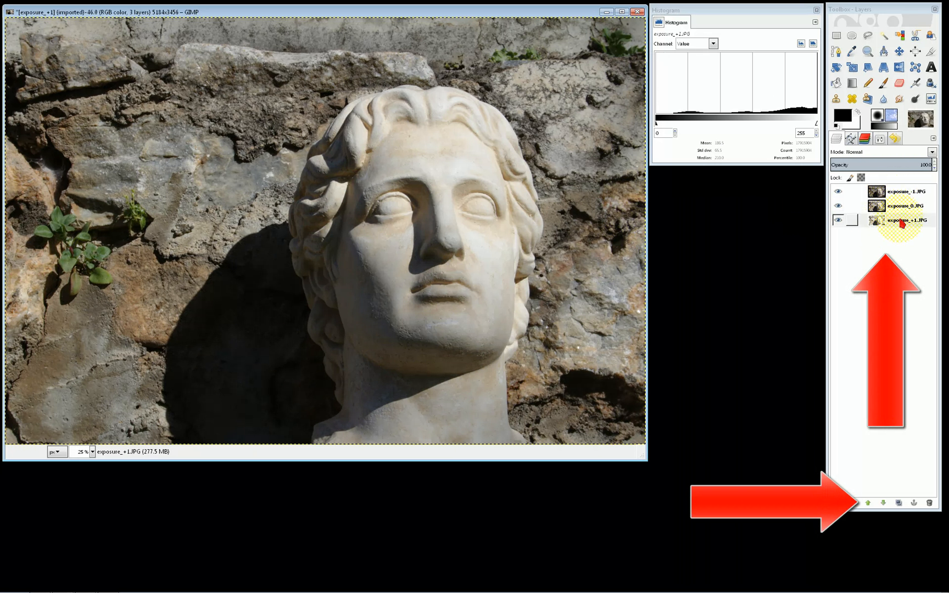
{"action": "left_click", "coordinate": [867, 502]}
{"action": "left_click", "coordinate": [867, 503]}
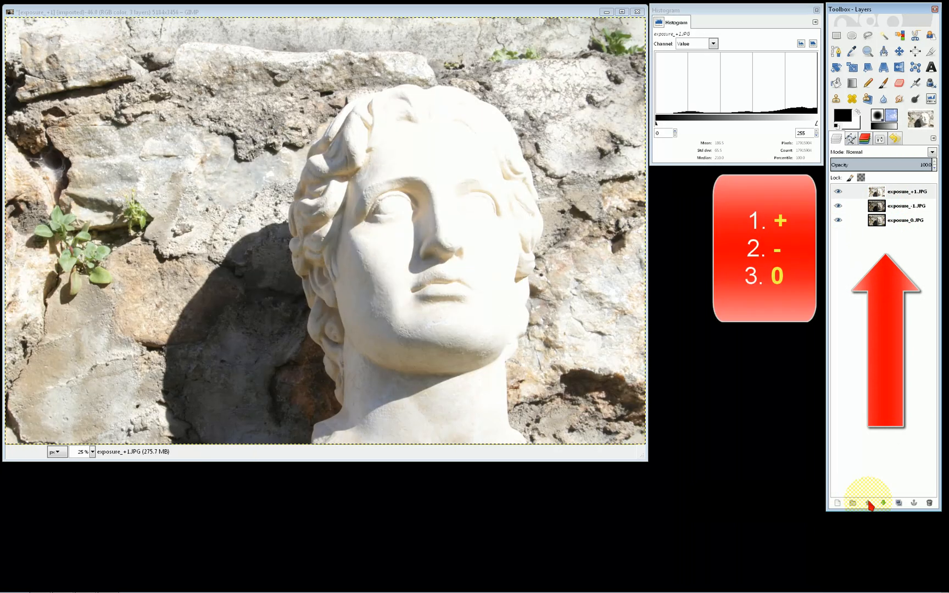
{"action": "left_click", "coordinate": [901, 207]}
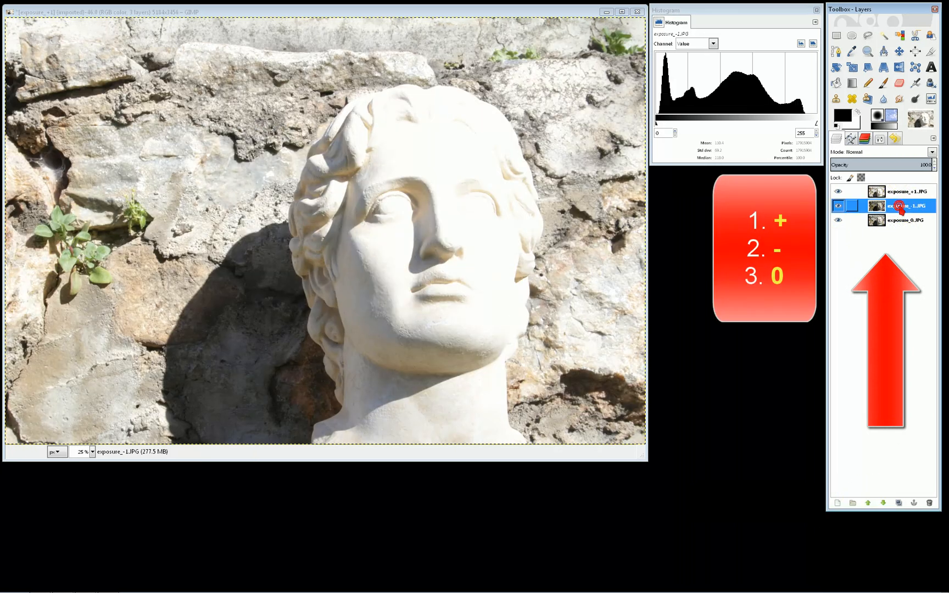
{"action": "left_click", "coordinate": [900, 228]}
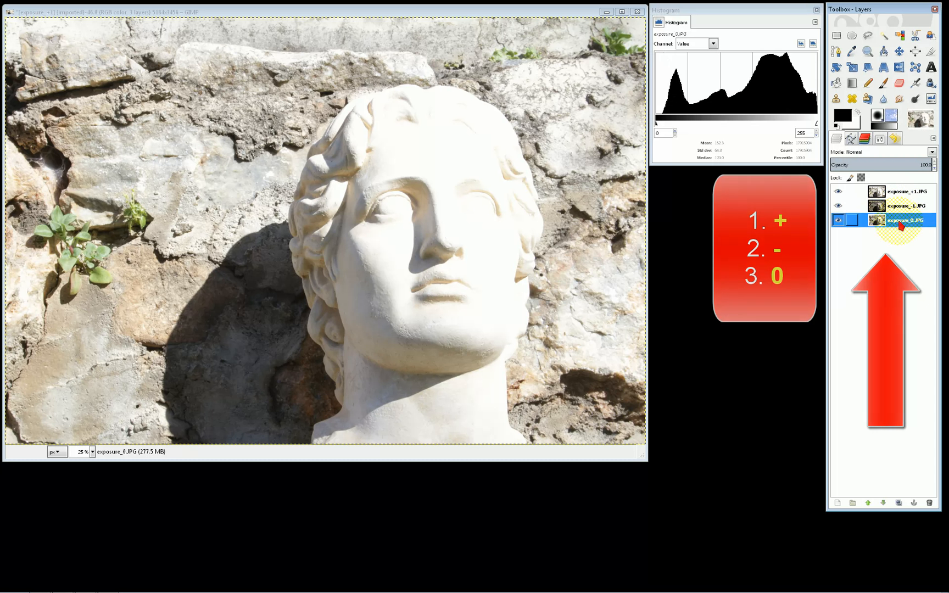
Add a layer mask to the exposure_-1.JPG layer, initialized to a grayscale copy of the layer
{"action": "left_click", "coordinate": [877, 207]}
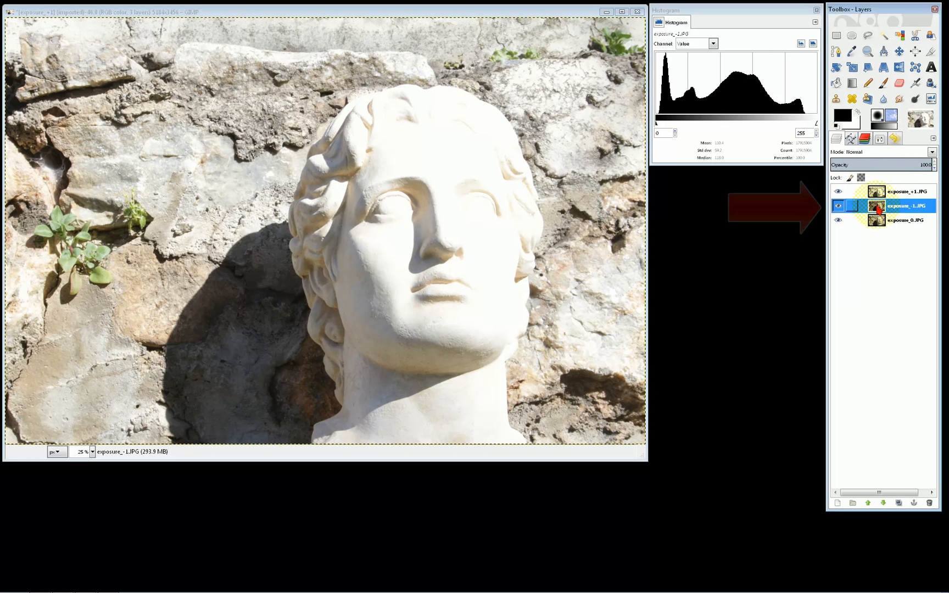
{"action": "right_click", "coordinate": [877, 207]}
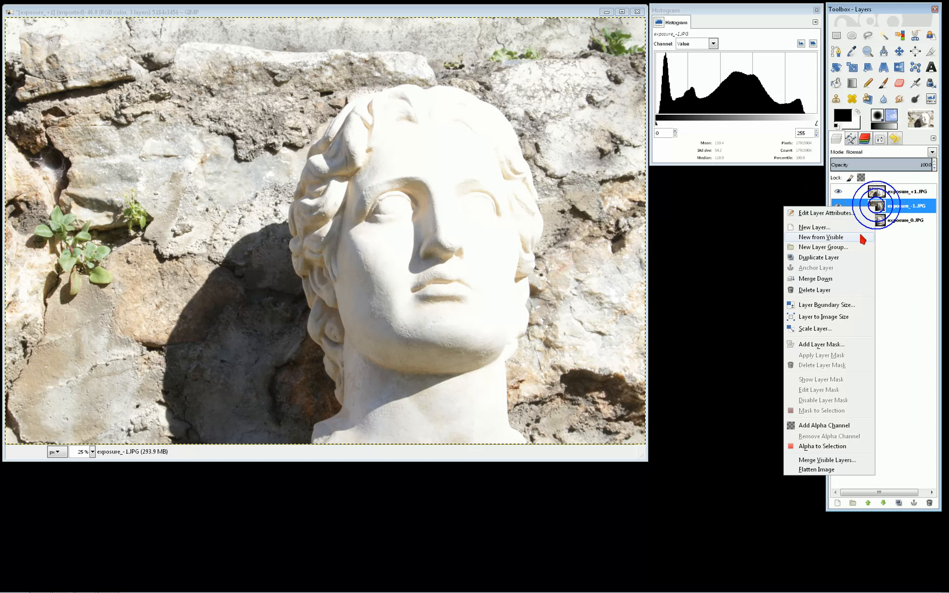
{"action": "left_click", "coordinate": [820, 345]}
{"action": "left_click", "coordinate": [797, 367]}
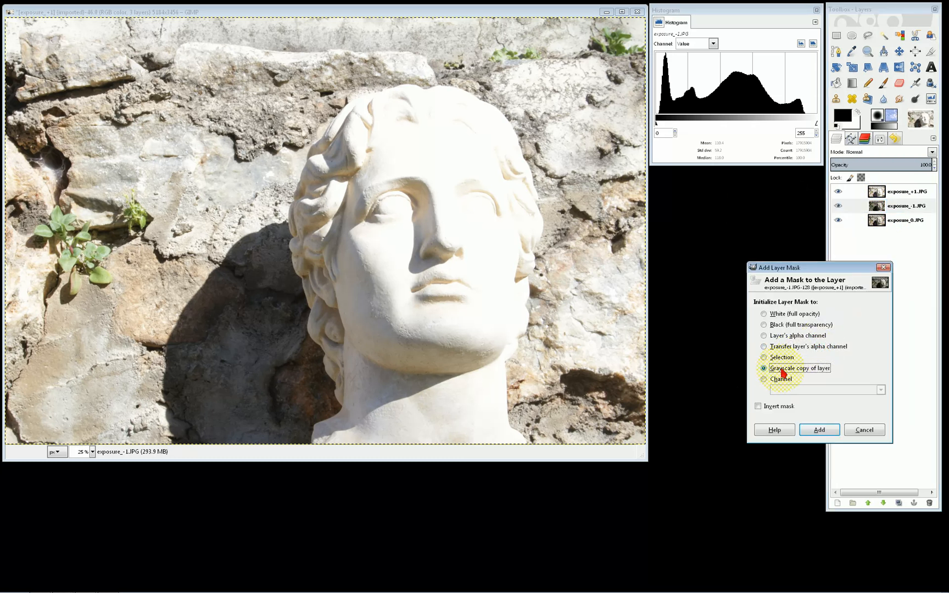
{"action": "left_click", "coordinate": [818, 430]}
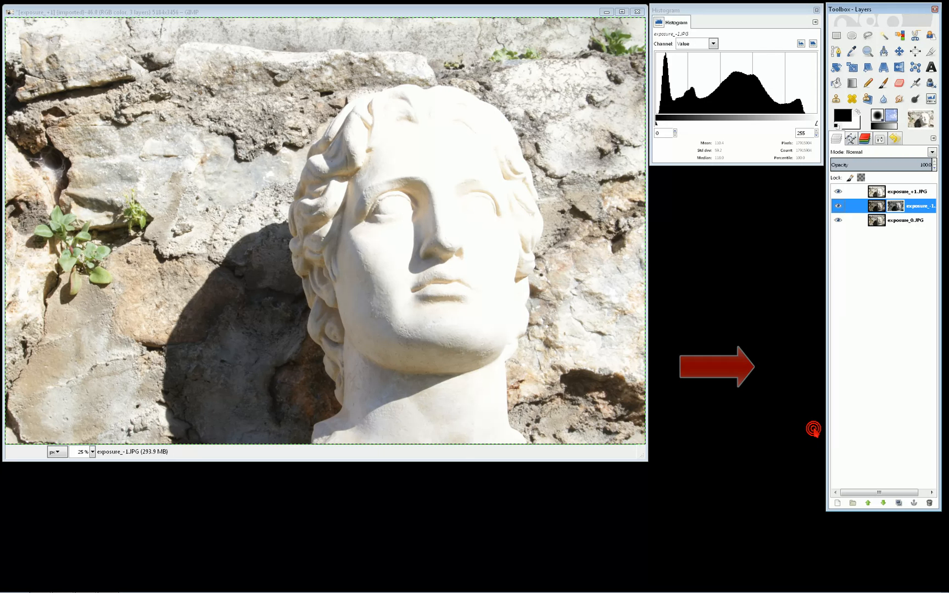
Add an inverted layer mask to the exposure_+1.JPG layer, initialized to a grayscale copy of the layer
{"action": "left_click", "coordinate": [878, 194]}
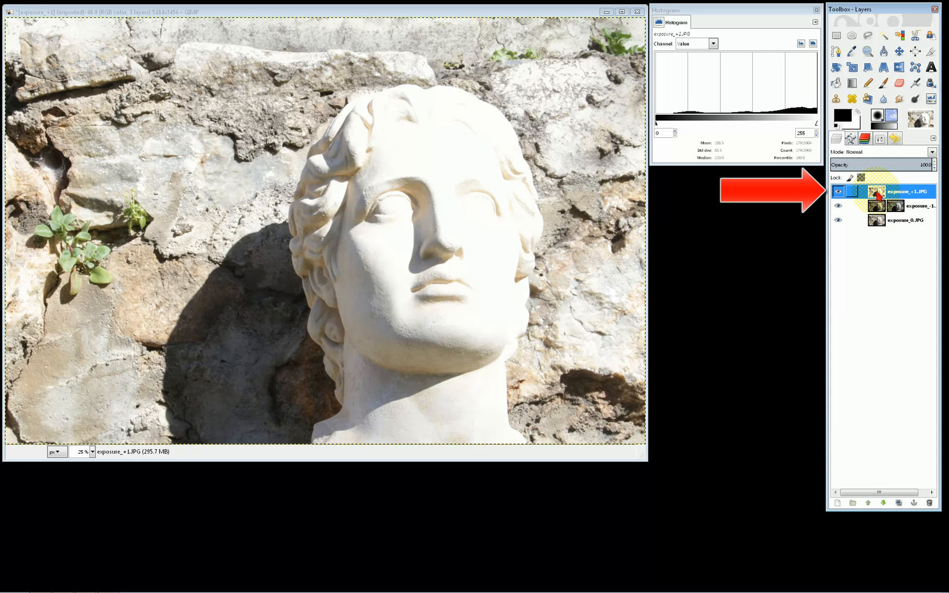
{"action": "right_click", "coordinate": [879, 195]}
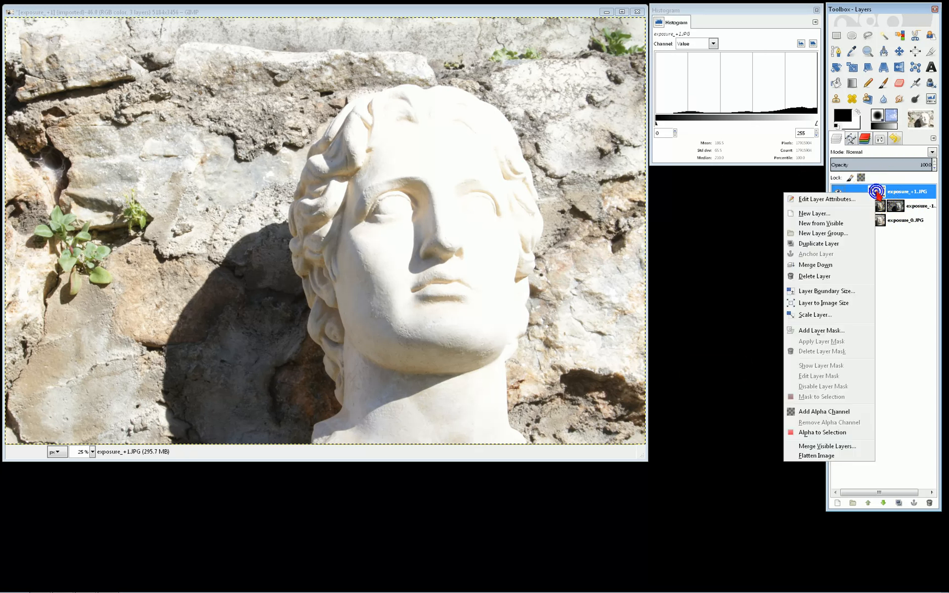
{"action": "left_click", "coordinate": [827, 330]}
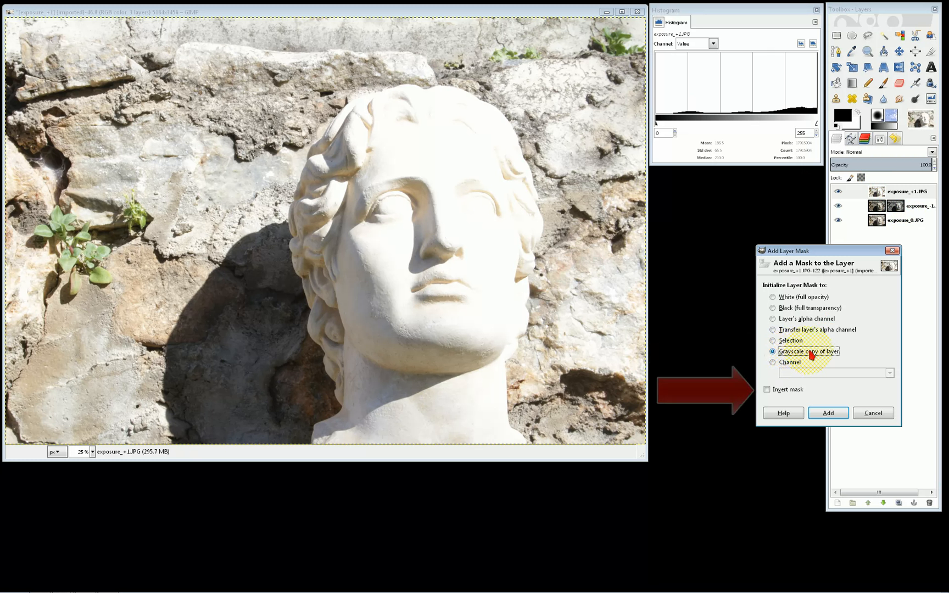
{"action": "left_click", "coordinate": [767, 390]}
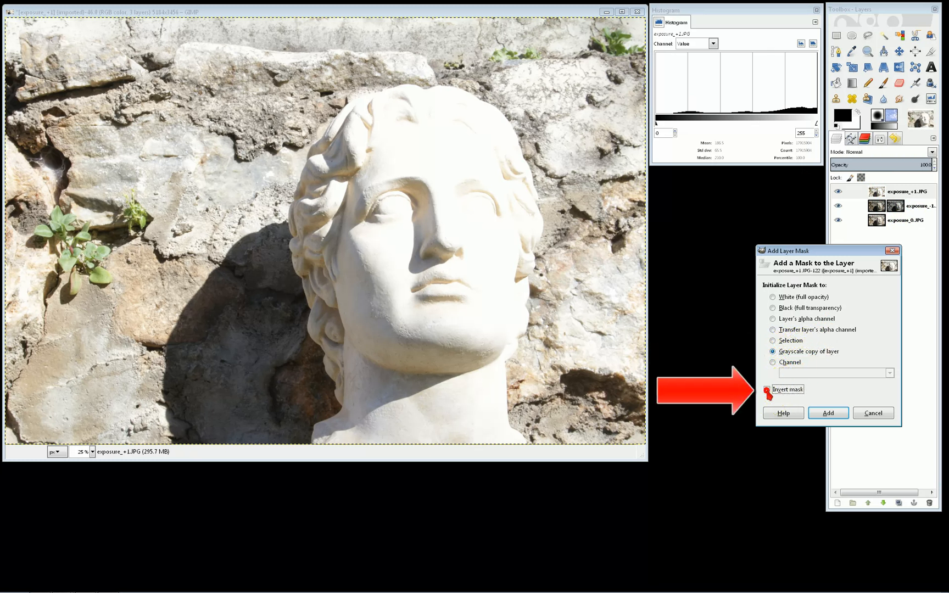
{"action": "left_click", "coordinate": [828, 415]}
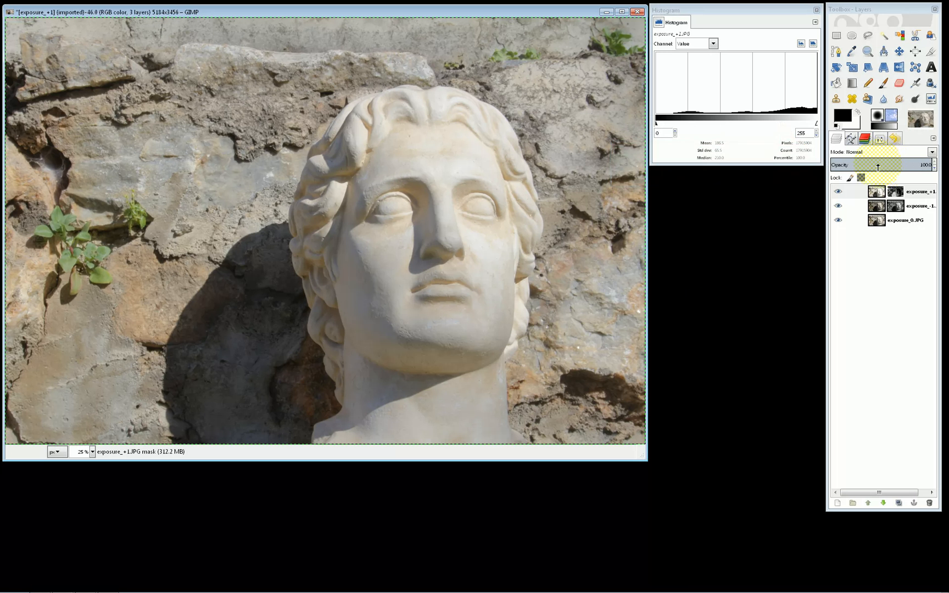
Lower the opacity of the exposure_+1.JPG layer to 42.2 and of the exposure_-1.JPG layer to a little over 80
{"action": "left_click", "coordinate": [876, 193]}
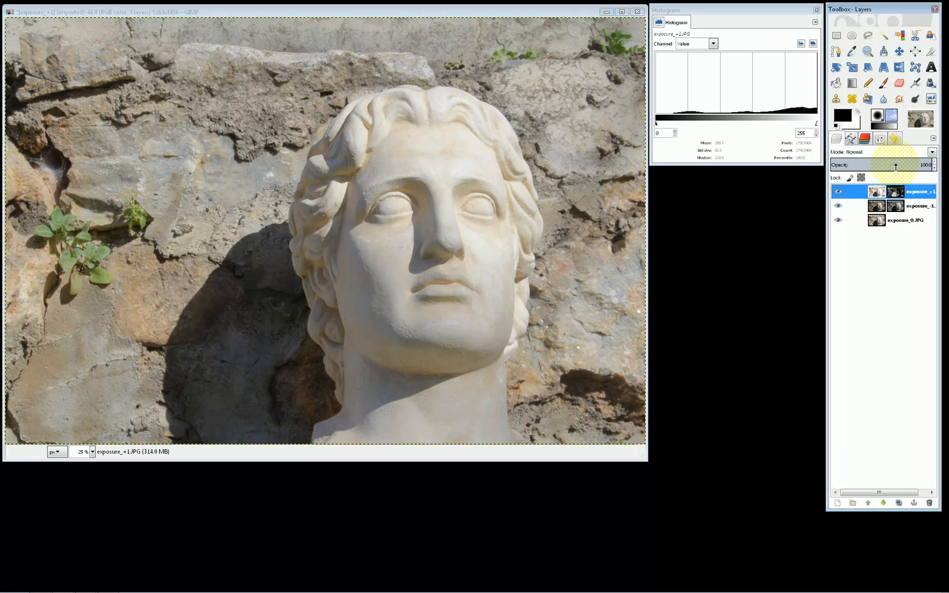
{"action": "left_click_drag", "start_coordinate": [895, 167], "coordinate": [870, 172]}
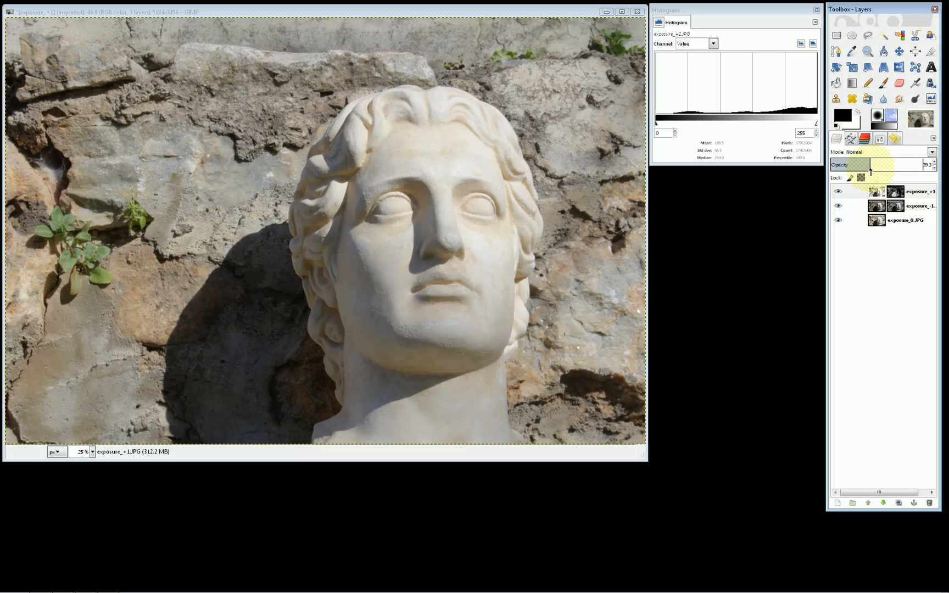
{"action": "left_click", "coordinate": [878, 206]}
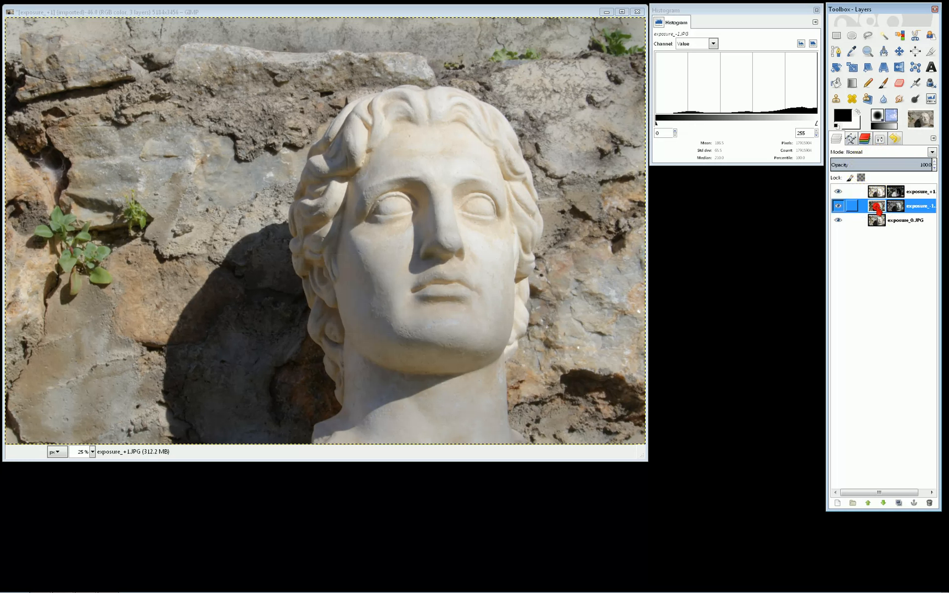
{"action": "left_click", "coordinate": [885, 165]}
{"action": "left_click_drag", "start_coordinate": [885, 165], "coordinate": [912, 165]}
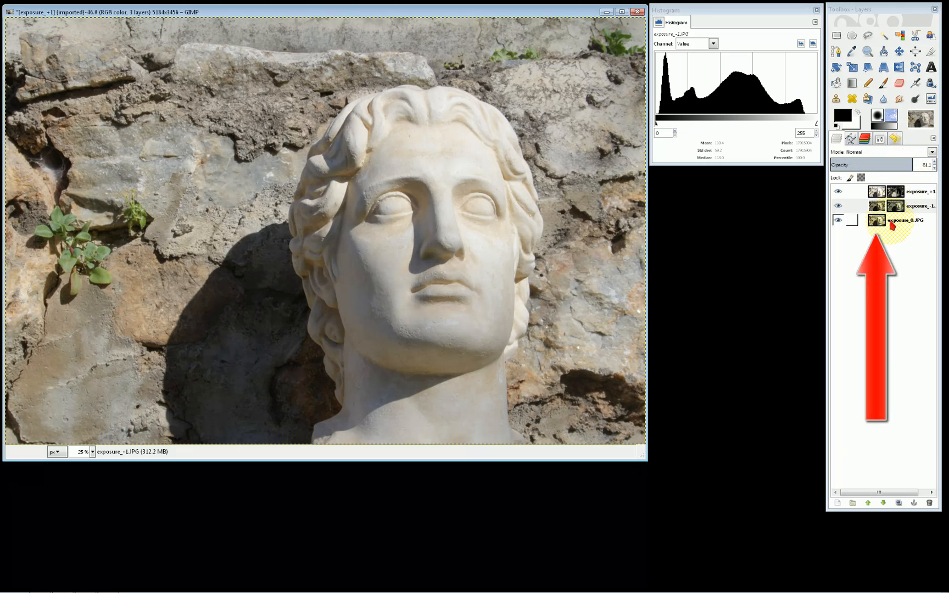
Darken the midtones of the exposure_0.JPG layer with Levels, setting the input gamma to 0.86
{"action": "left_click", "coordinate": [877, 191]}
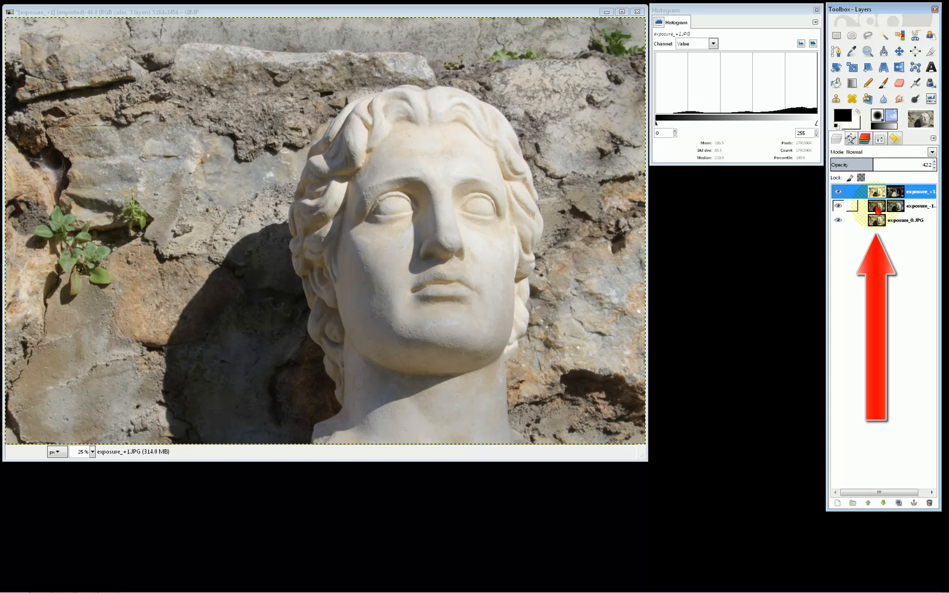
{"action": "left_click", "coordinate": [877, 206]}
{"action": "left_click", "coordinate": [877, 220]}
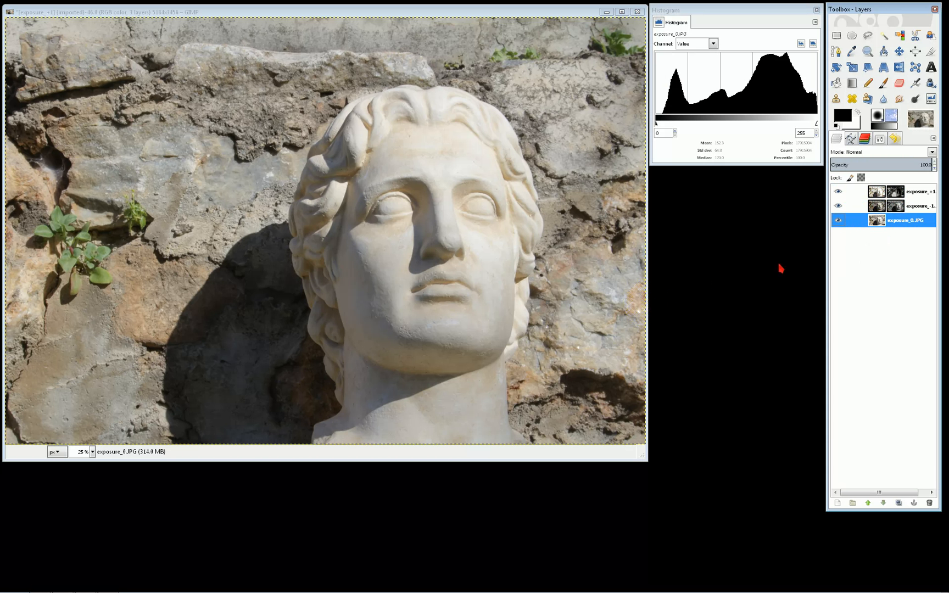
{"action": "left_click", "coordinate": [896, 221]}
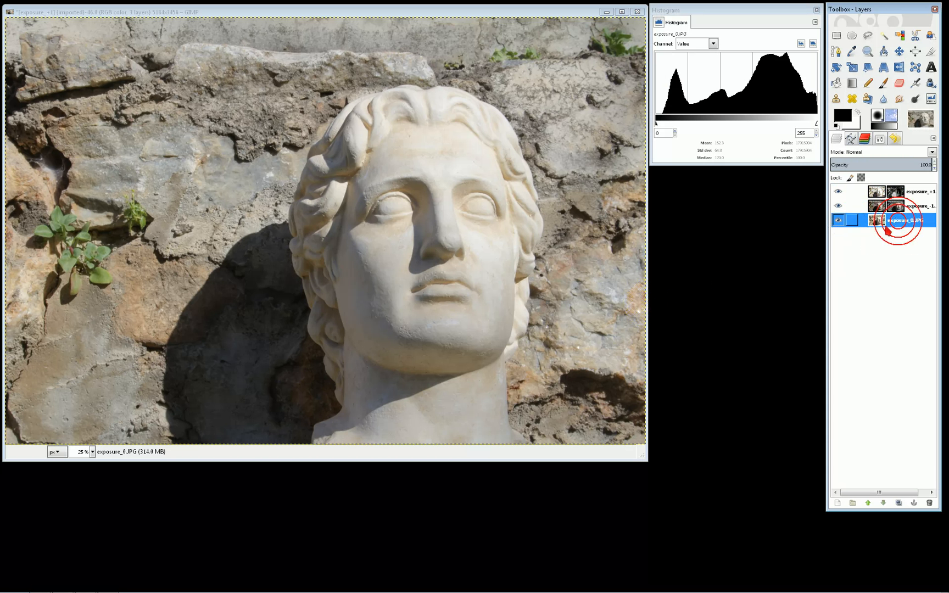
{"action": "right_click", "coordinate": [464, 248]}
{"action": "mouse_move", "coordinate": [491, 316]}
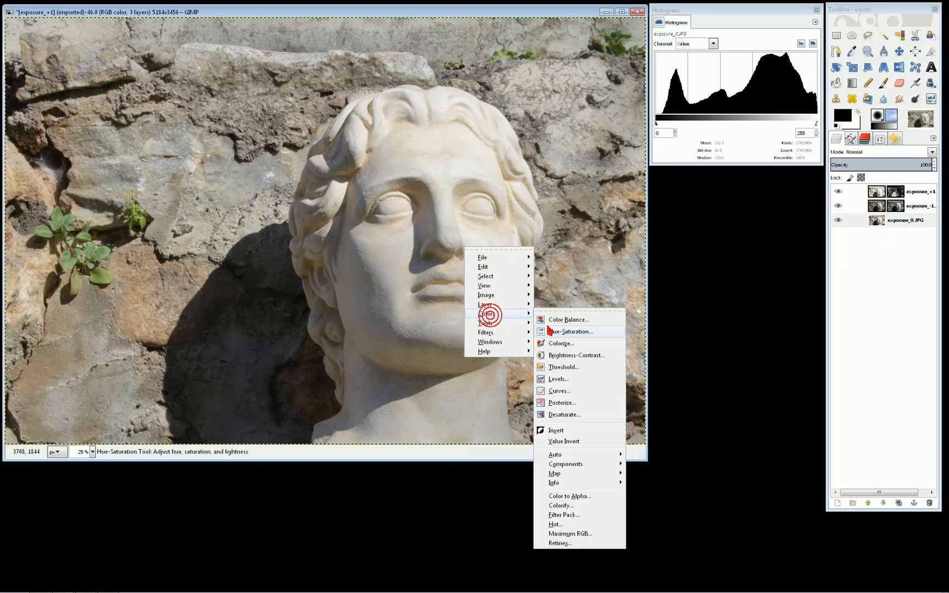
{"action": "left_click", "coordinate": [566, 380]}
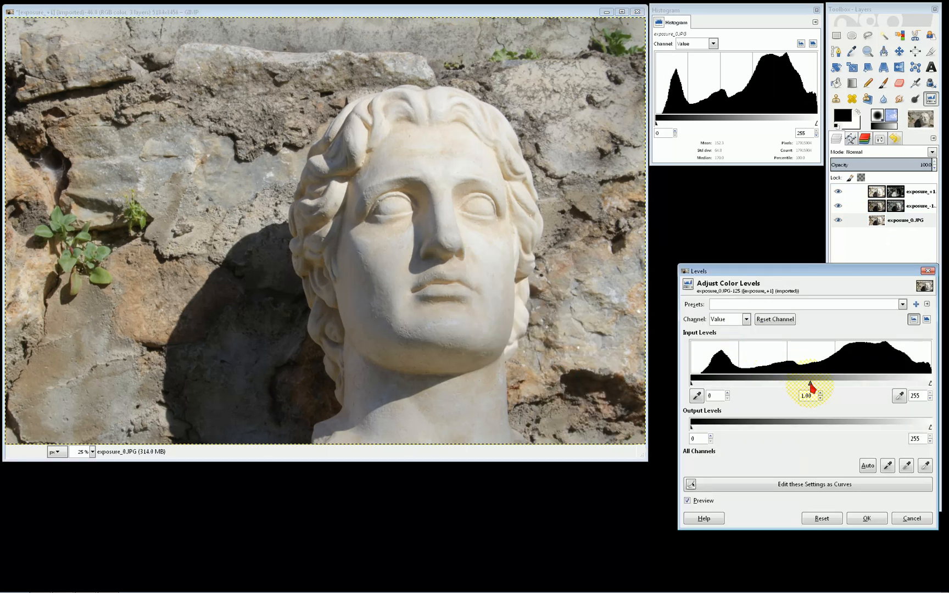
{"action": "left_click_drag", "start_coordinate": [807, 386], "coordinate": [819, 387]}
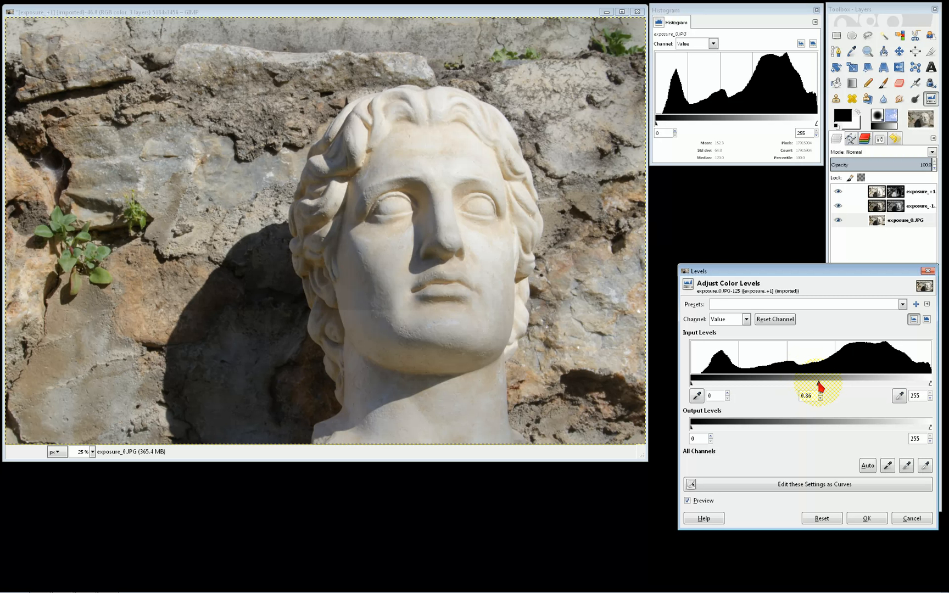
{"action": "left_click", "coordinate": [861, 518]}
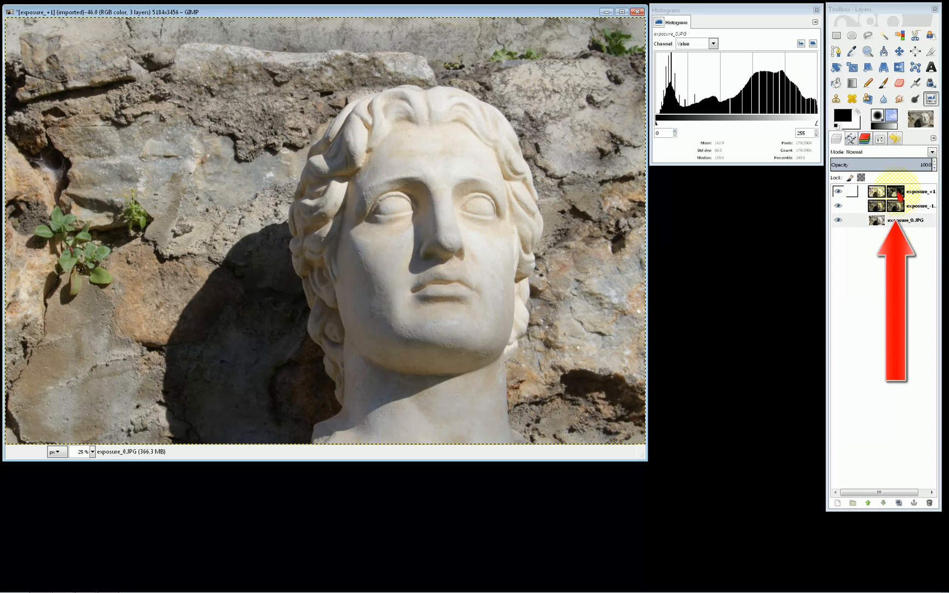
Create a new layer from the visible image above the exposure_+1.JPG layer
{"action": "left_click", "coordinate": [897, 192]}
{"action": "left_click", "coordinate": [895, 205]}
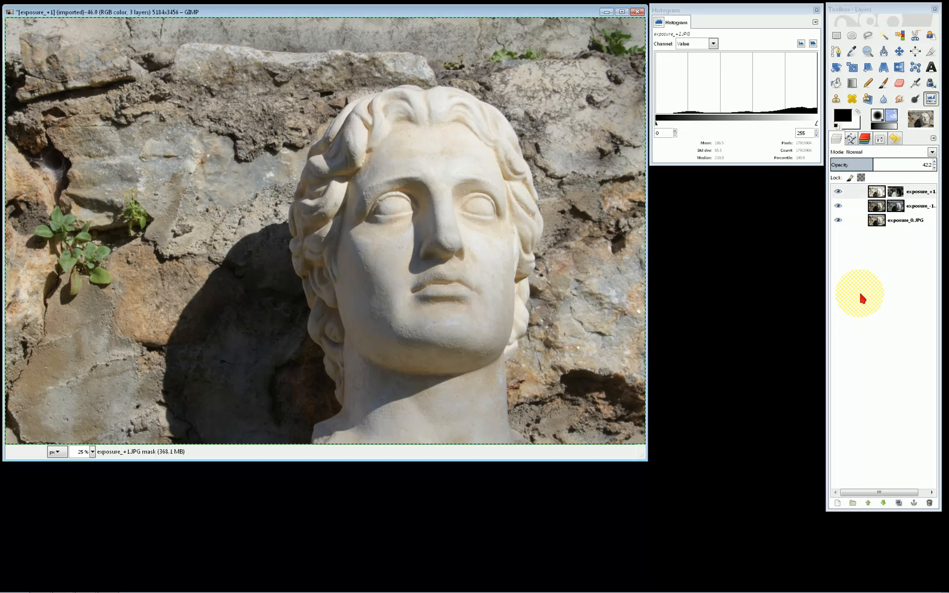
{"action": "right_click", "coordinate": [858, 245]}
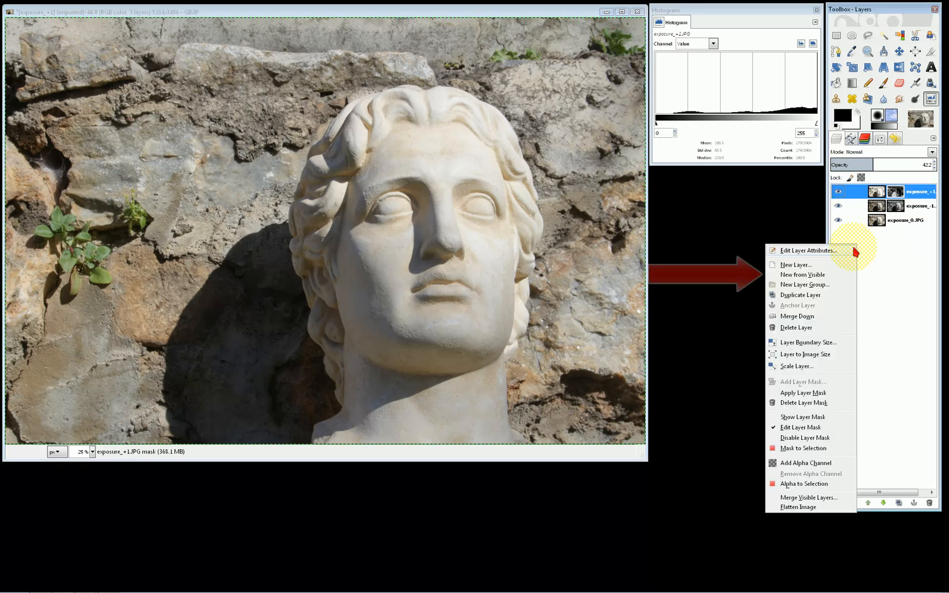
{"action": "left_click", "coordinate": [815, 276]}
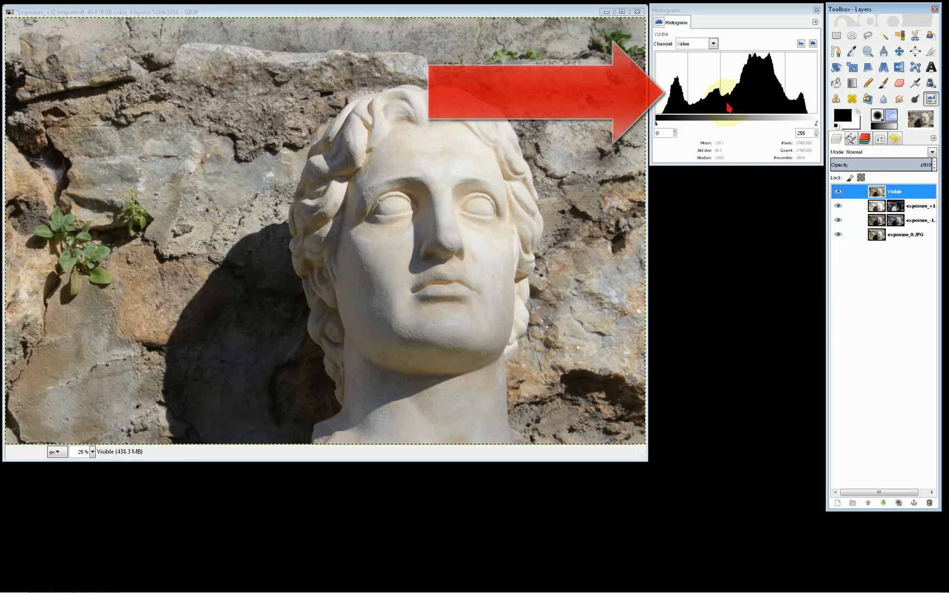
{"action": "left_click", "coordinate": [395, 370]}
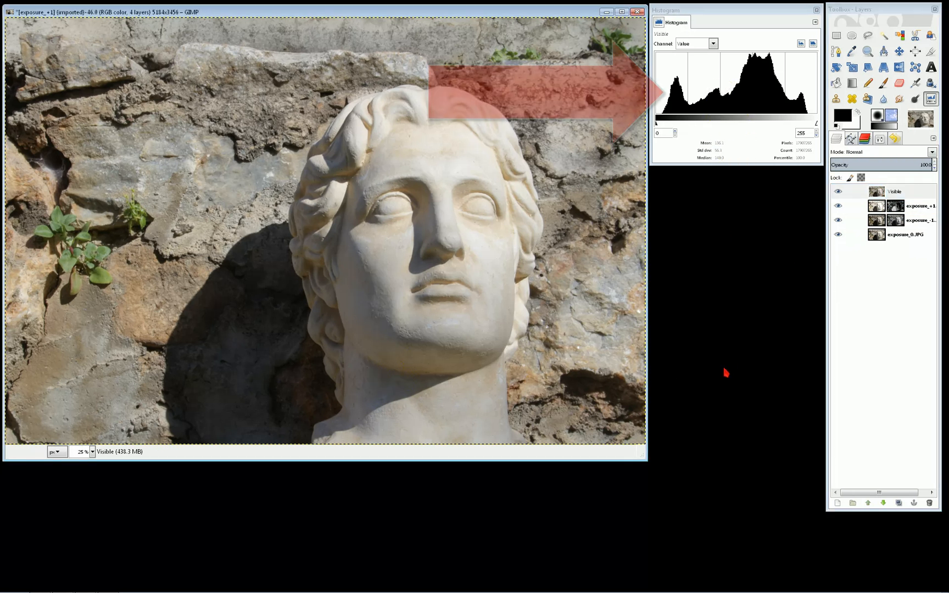